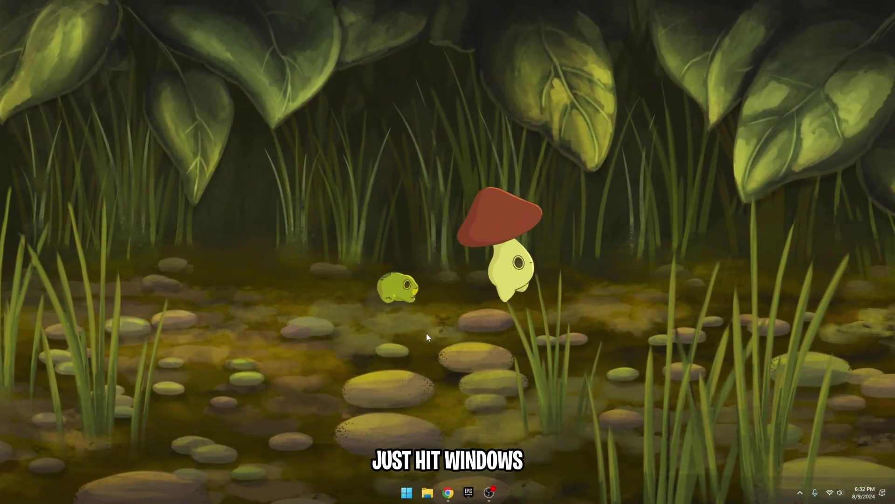
Bring up the Run dialog and enter 'prefetch' as the location to open.
{"action": "key", "text": "super+r"}
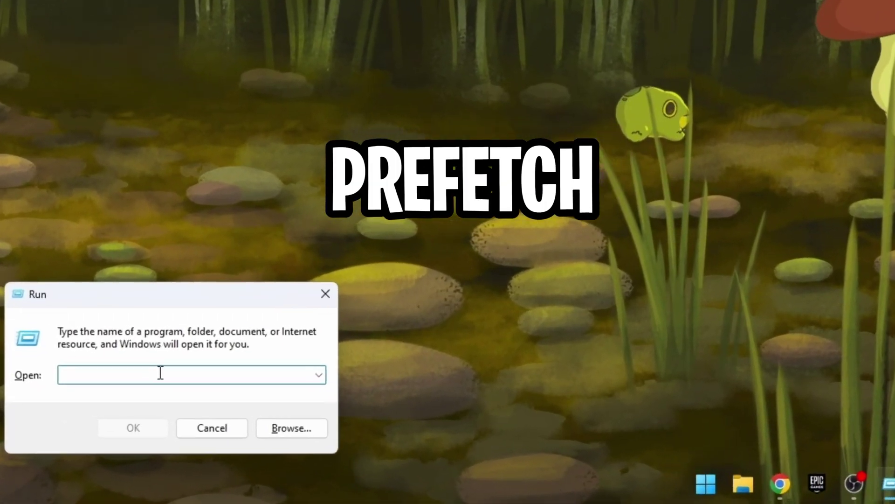
{"action": "type", "text": "prefetch"}
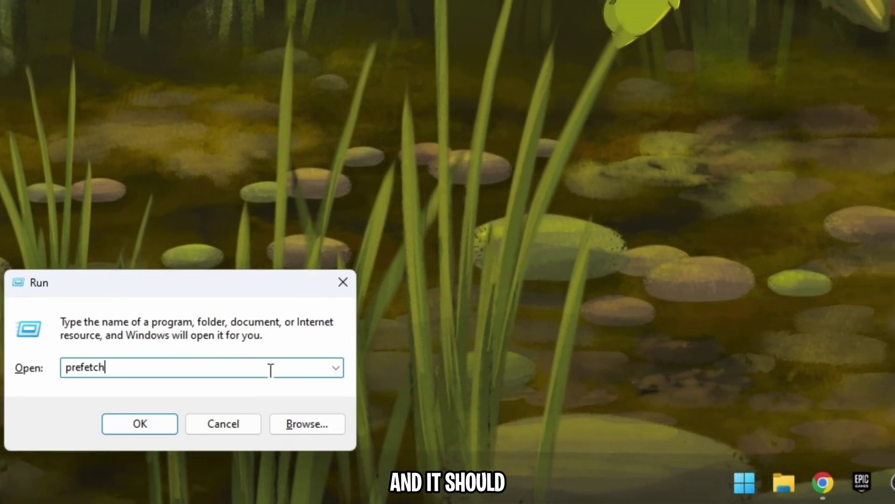
Open the prefetch folder with permission and delete all its files, skipping the in-use PfPre_a03e61c7.mkd.
{"action": "key", "text": "Return"}
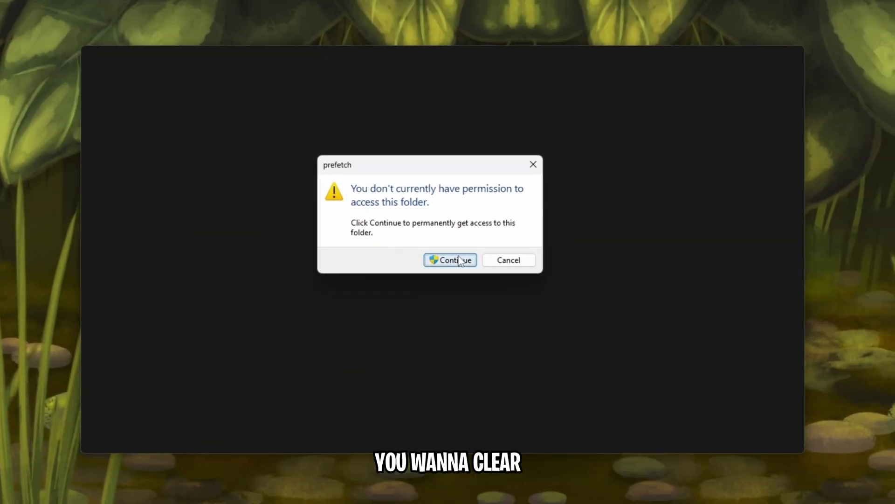
{"action": "left_click", "coordinate": [449, 260]}
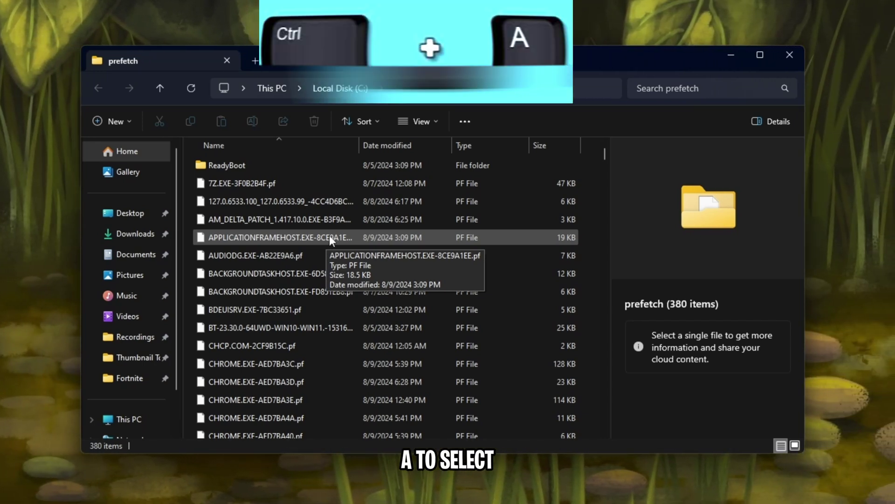
{"action": "key", "text": "ctrl+a"}
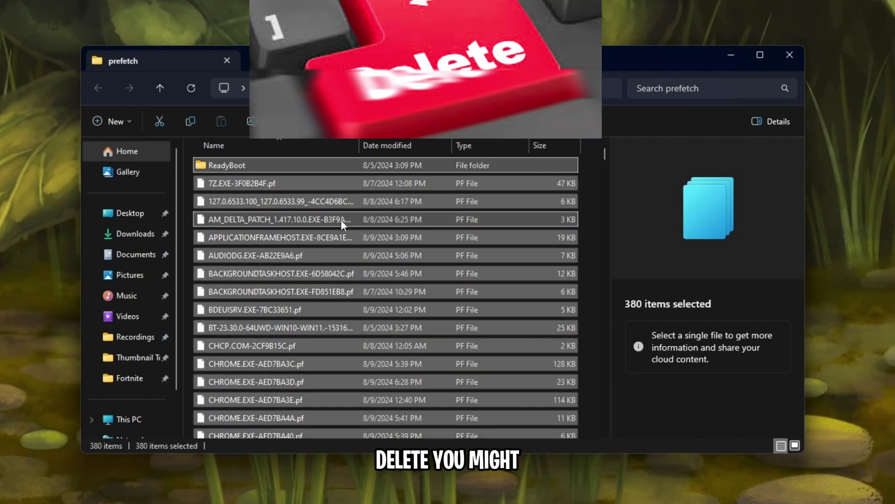
{"action": "left_click", "coordinate": [313, 120]}
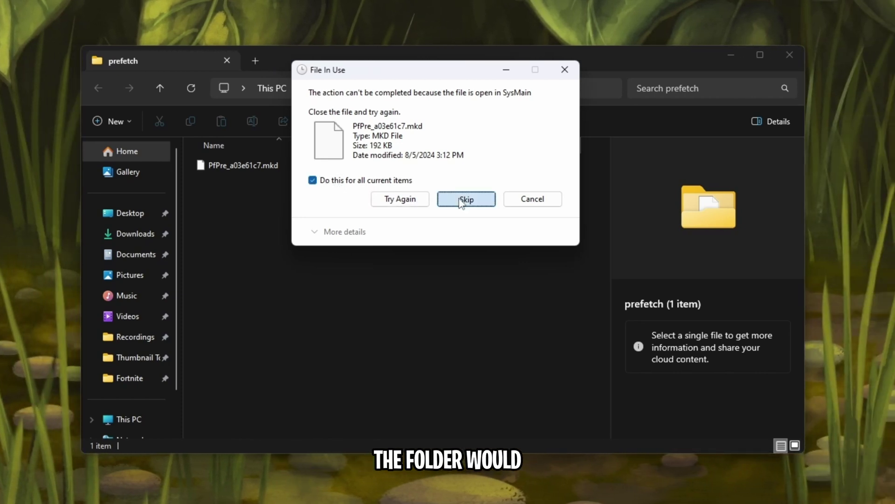
{"action": "left_click", "coordinate": [460, 199]}
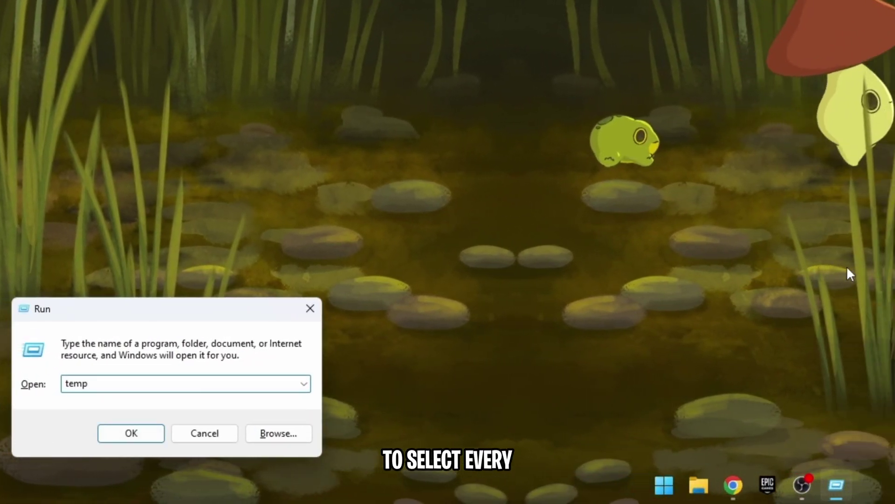
Open the Windows Temp folder and delete its only file, catalog.json.
{"action": "key", "text": "ctrl+a"}
{"action": "key", "text": "Return"}
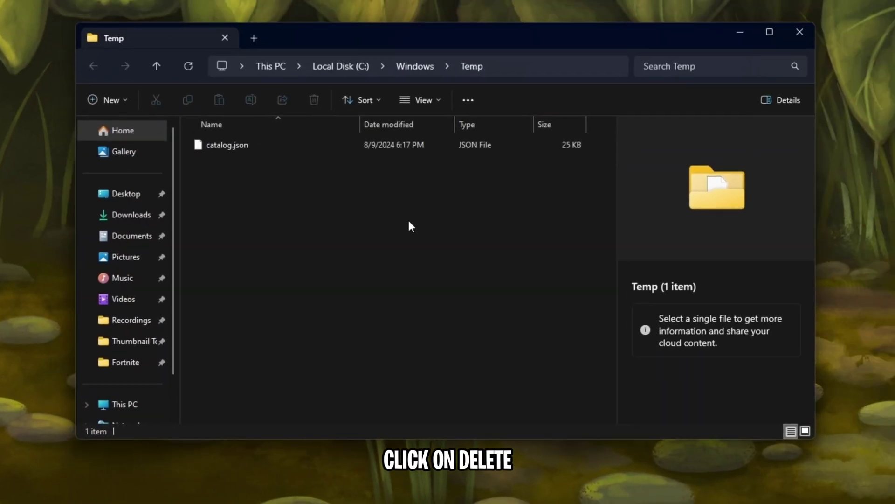
{"action": "key", "text": "ctrl+a"}
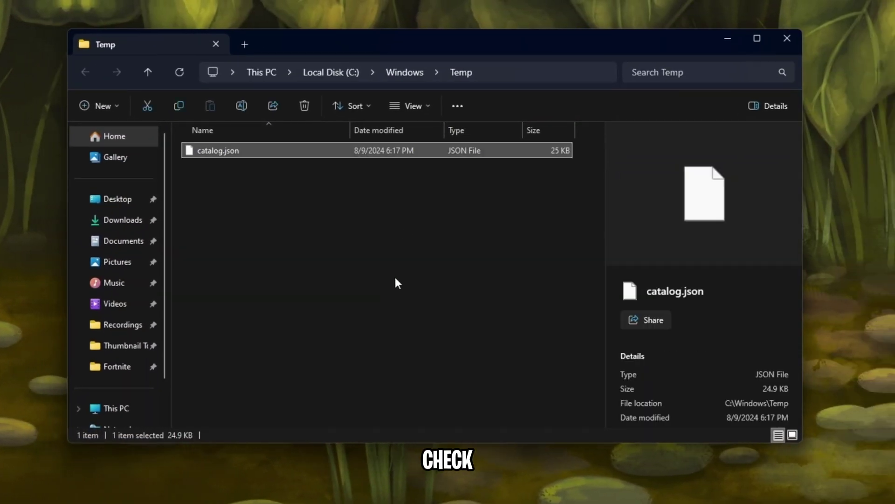
{"action": "left_click", "coordinate": [304, 105]}
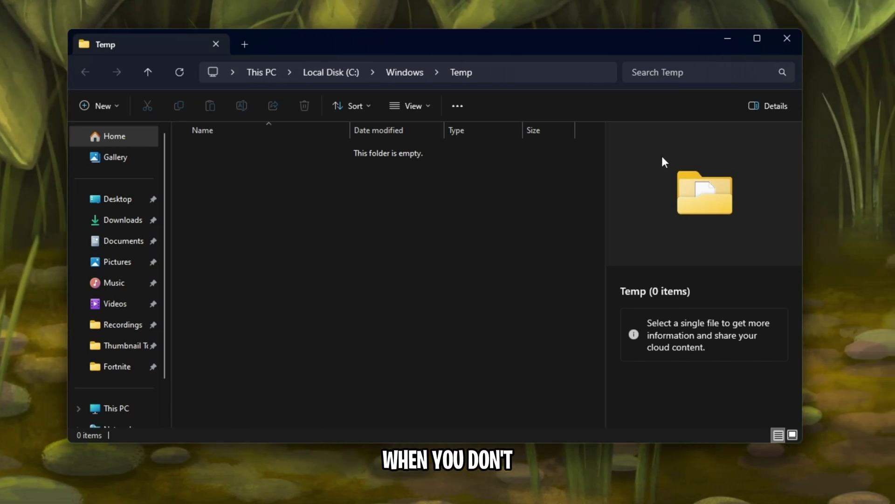
Open the user's %temp% folder and delete all 19 items, skipping the file still in use.
{"action": "left_click", "coordinate": [793, 41]}
{"action": "key", "text": "super+r"}
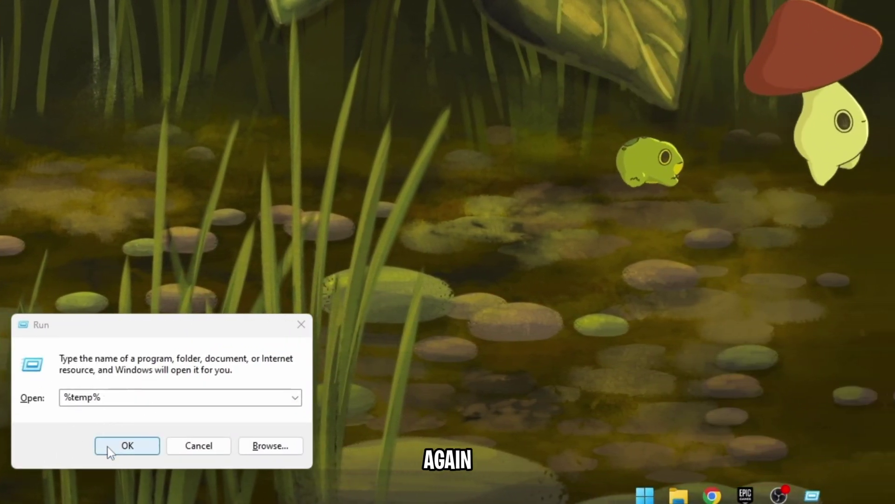
{"action": "left_click", "coordinate": [116, 445]}
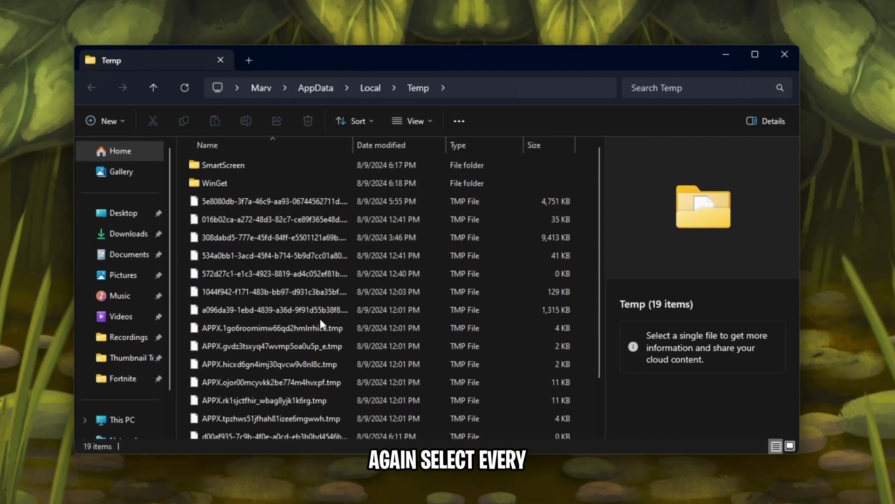
{"action": "left_click", "coordinate": [609, 167]}
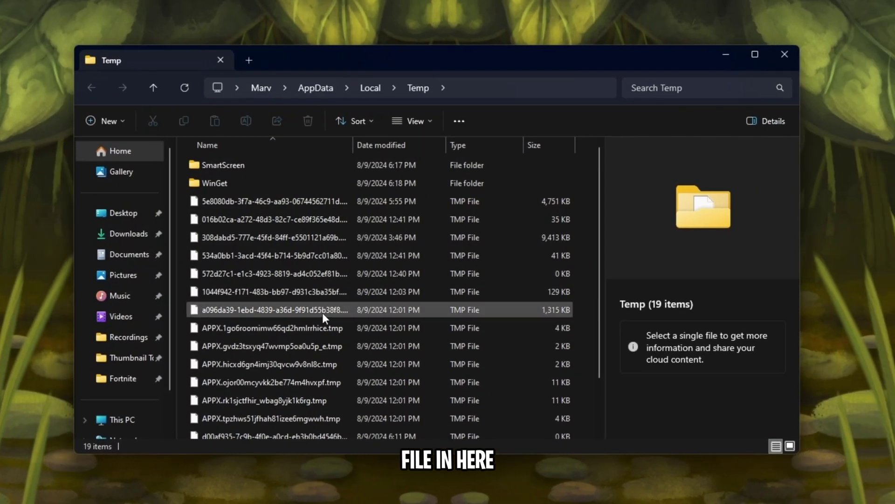
{"action": "key", "text": "ctrl+a"}
{"action": "left_click", "coordinate": [308, 120]}
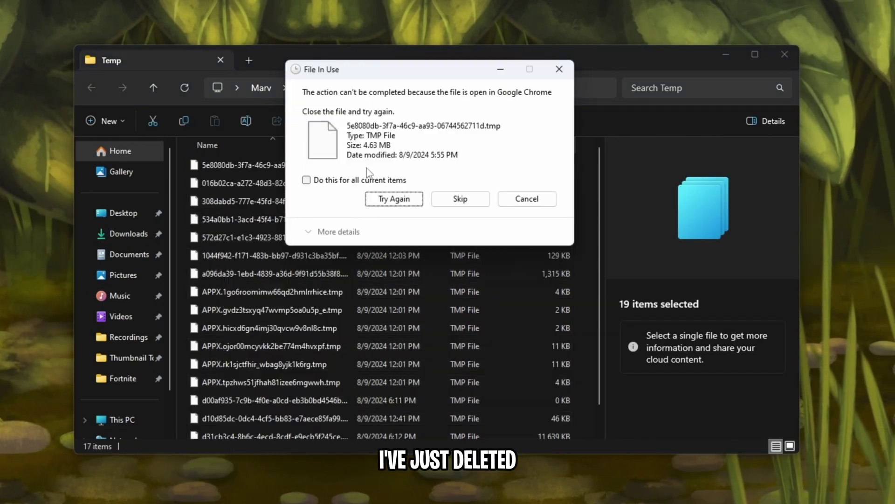
{"action": "left_click", "coordinate": [460, 199]}
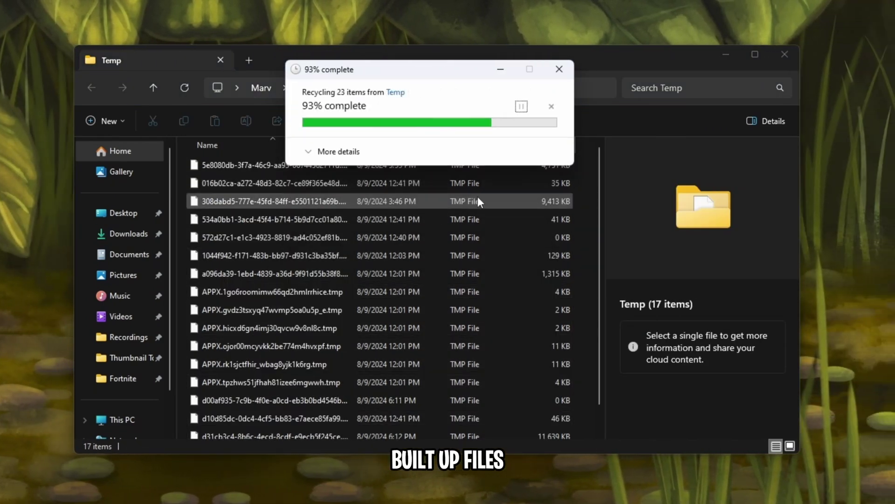
Close the %temp% folder window.
{"action": "left_click", "coordinate": [781, 58]}
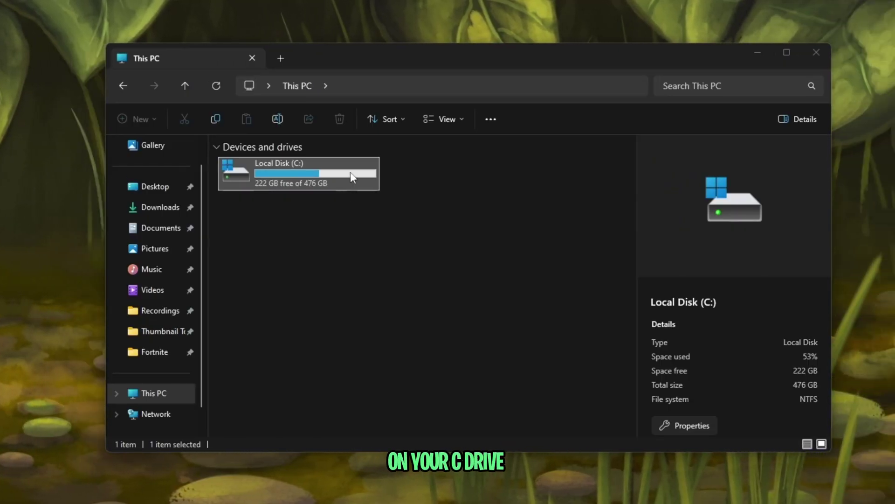
Bring up the optimization schedule settings for Local Disk (C:) from its Properties Tools tab.
{"action": "right_click", "coordinate": [351, 172]}
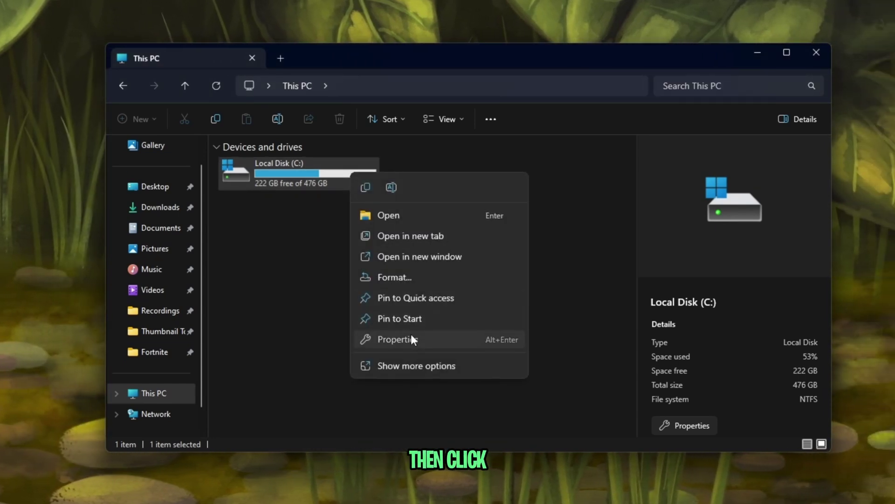
{"action": "left_click", "coordinate": [411, 339]}
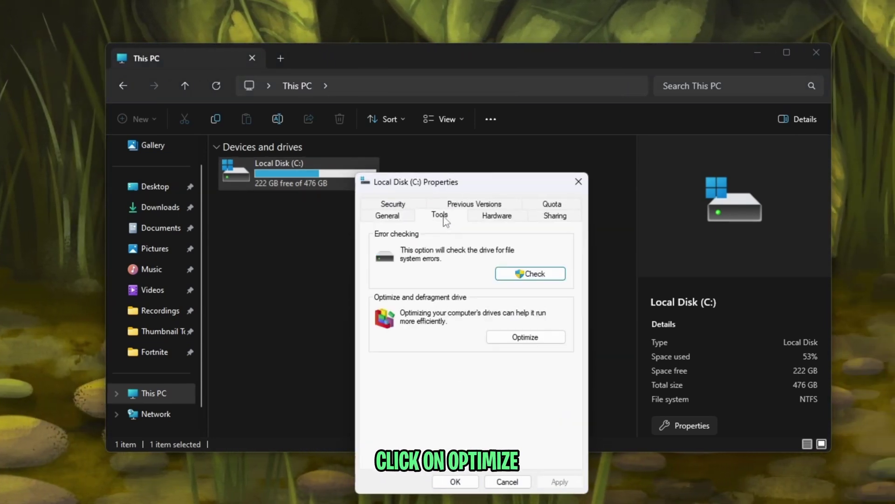
{"action": "left_click", "coordinate": [532, 337]}
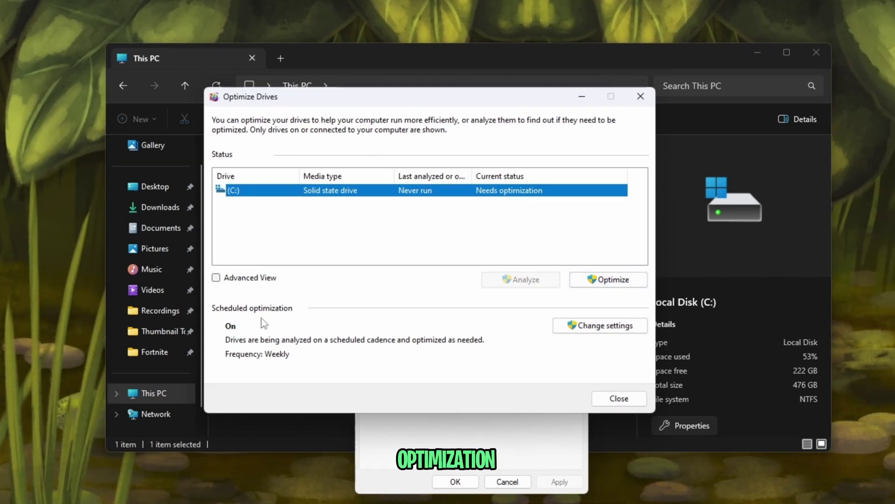
{"action": "left_click", "coordinate": [596, 326]}
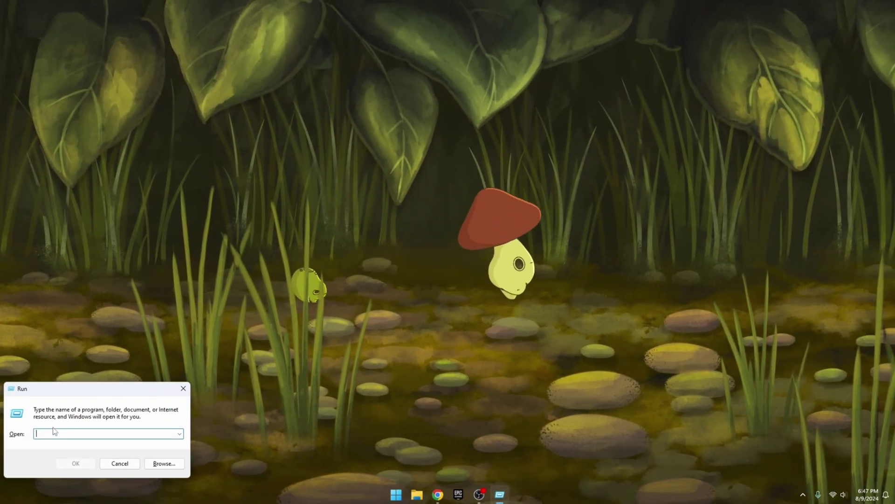
Run %appdata% and browse to AppData\Local\NVIDIA\GLCache to inspect its cache folder.
{"action": "type", "text": "%appdata%"}
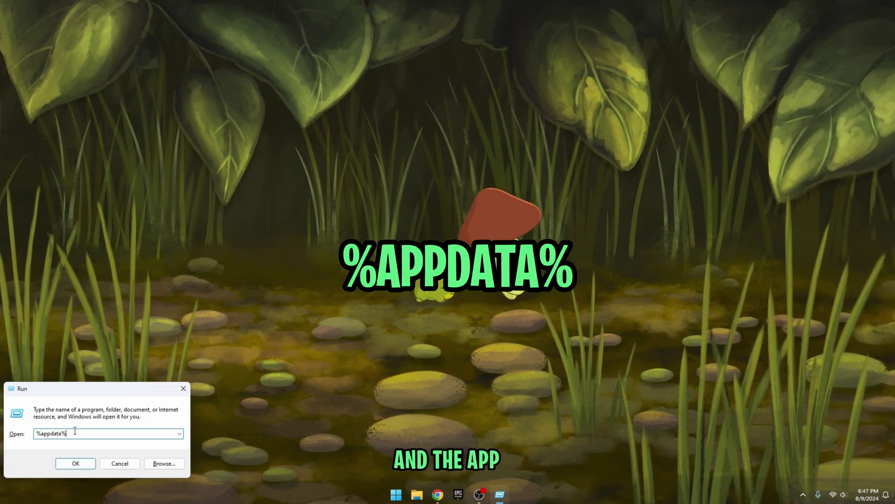
{"action": "key", "text": "Return"}
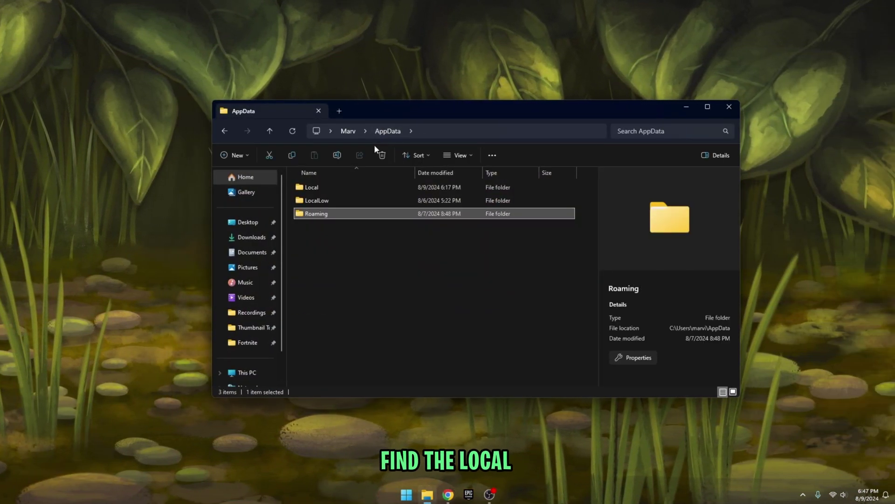
{"action": "double_click", "coordinate": [349, 187]}
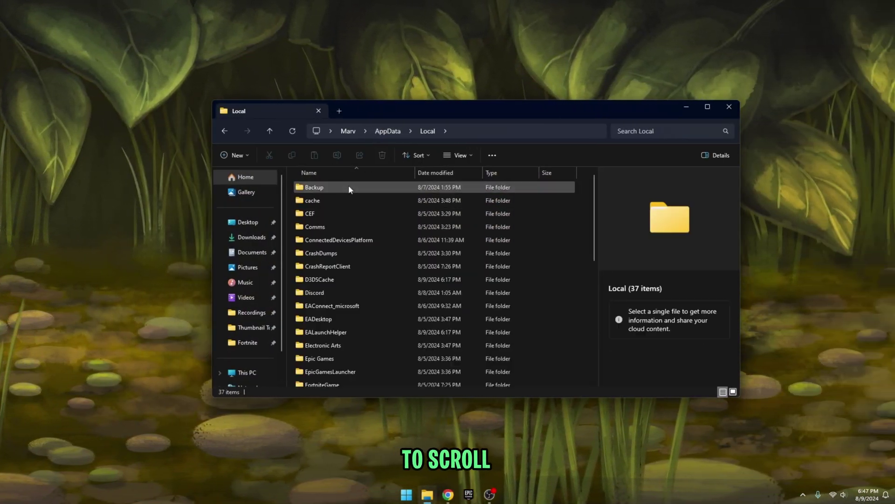
{"action": "scroll", "coordinate": [349, 185], "scroll_direction": "down", "scroll_amount": 5}
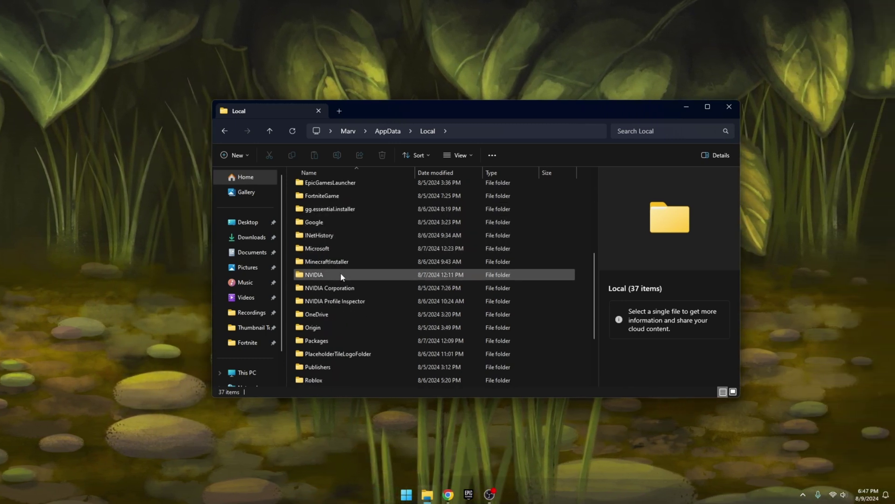
{"action": "left_click", "coordinate": [342, 275]}
{"action": "double_click", "coordinate": [342, 276]}
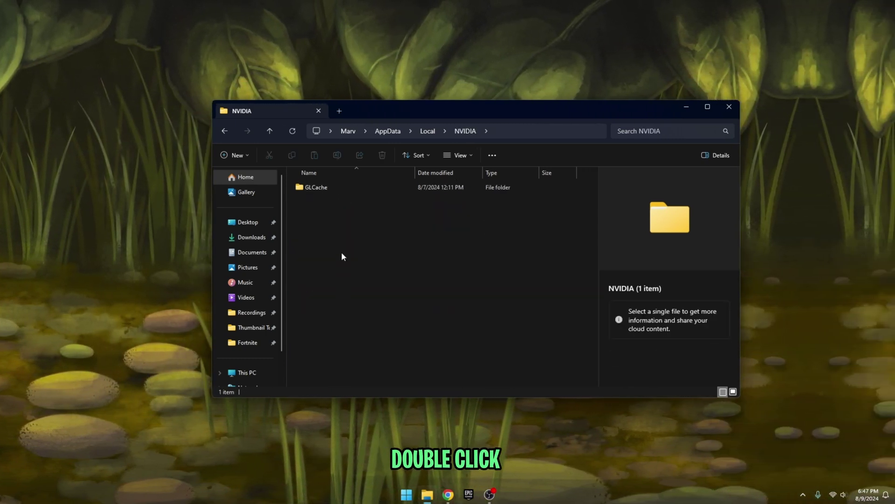
{"action": "left_click", "coordinate": [334, 189]}
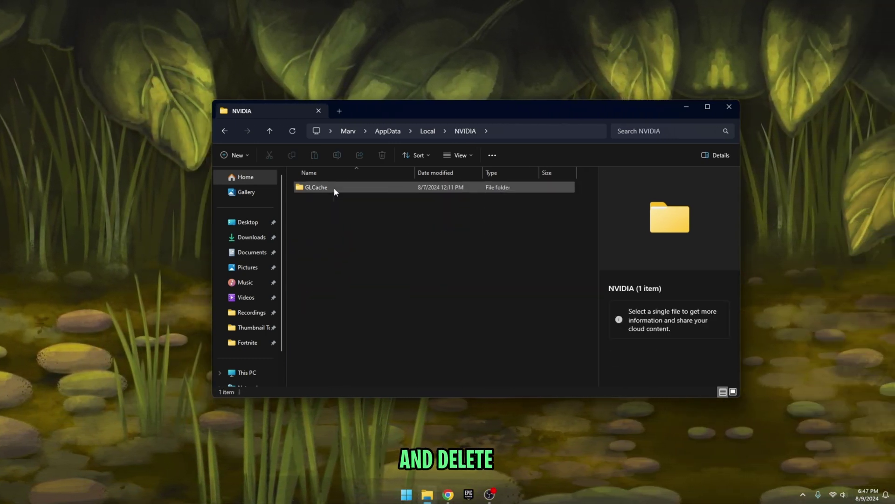
{"action": "double_click", "coordinate": [334, 188]}
{"action": "left_click", "coordinate": [347, 186]}
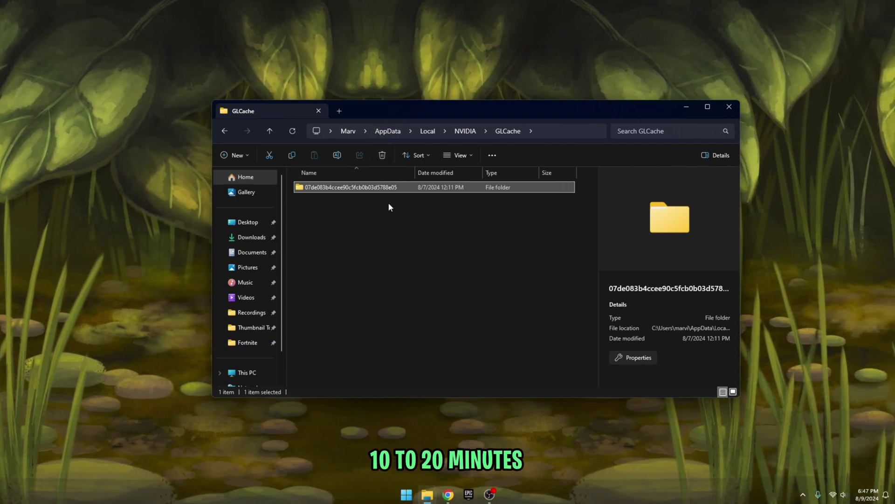
{"action": "left_click", "coordinate": [390, 207]}
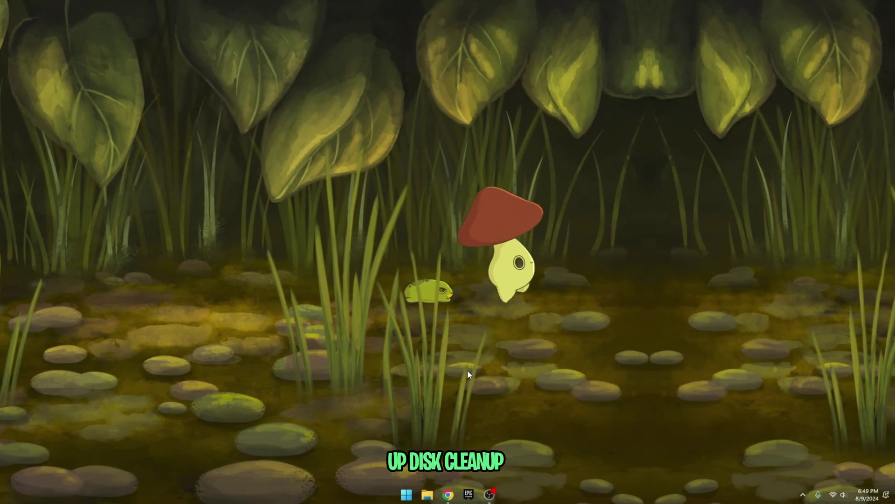
Launch Disk Cleanup from Start search and center its dialog on screen.
{"action": "key", "text": "super"}
{"action": "type", "text": "Disk Cleanup"}
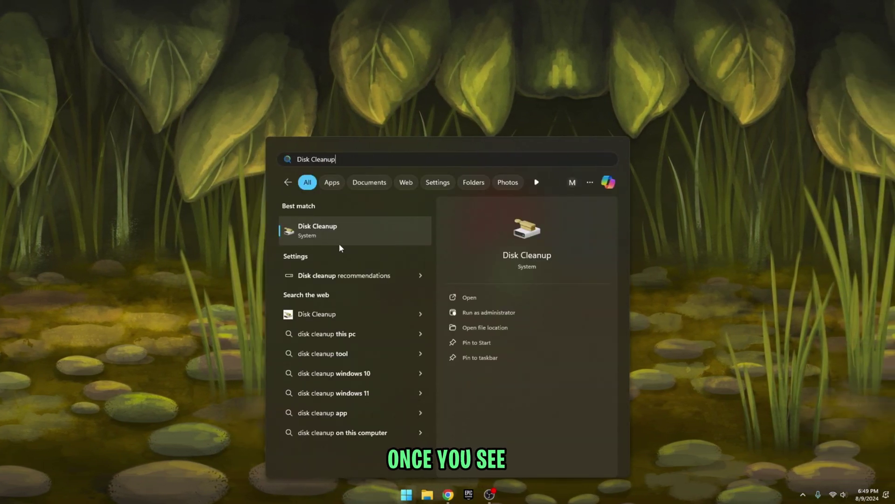
{"action": "left_click", "coordinate": [338, 237]}
{"action": "left_click_drag", "start_coordinate": [156, 14], "coordinate": [432, 176]}
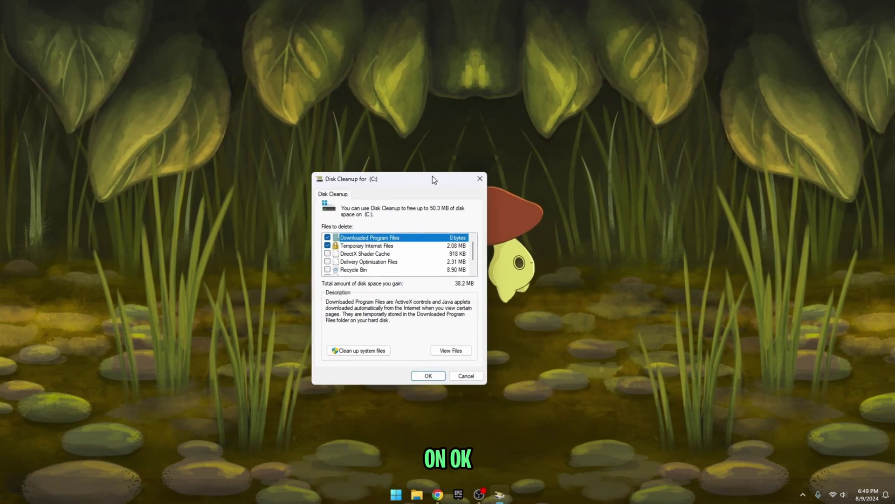
Check DirectX Shader Cache, Delivery Optimization Files, Recycle Bin and Temporary files, then delete them permanently.
{"action": "left_click", "coordinate": [329, 254]}
{"action": "left_click", "coordinate": [329, 262]}
{"action": "left_click", "coordinate": [329, 269]}
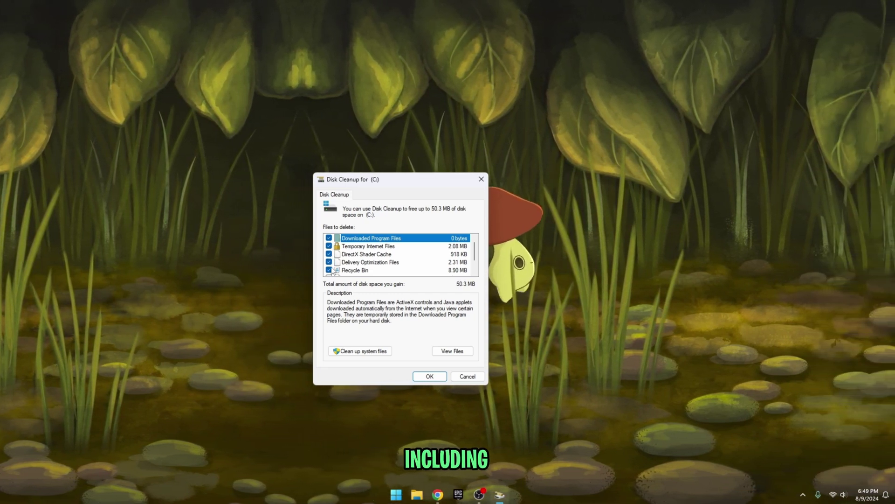
{"action": "scroll", "coordinate": [329, 268], "scroll_direction": "down", "scroll_amount": 1}
{"action": "left_click", "coordinate": [328, 263]}
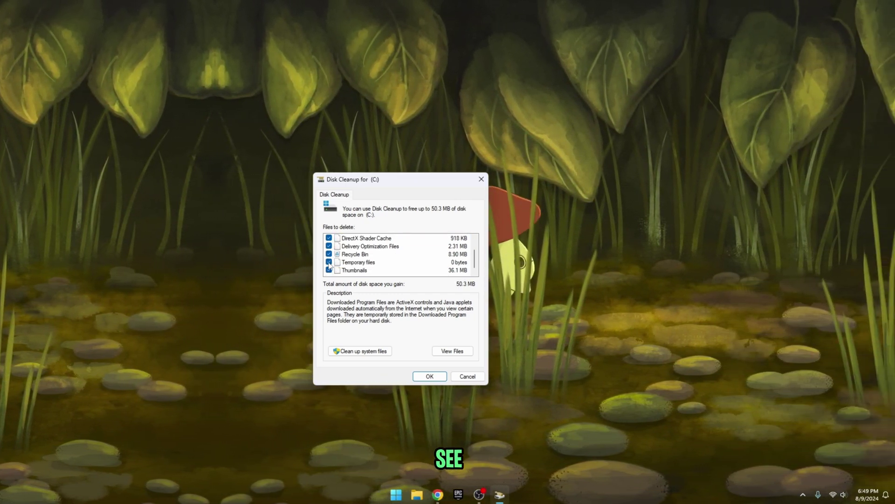
{"action": "scroll", "coordinate": [370, 257], "scroll_direction": "up", "scroll_amount": 1}
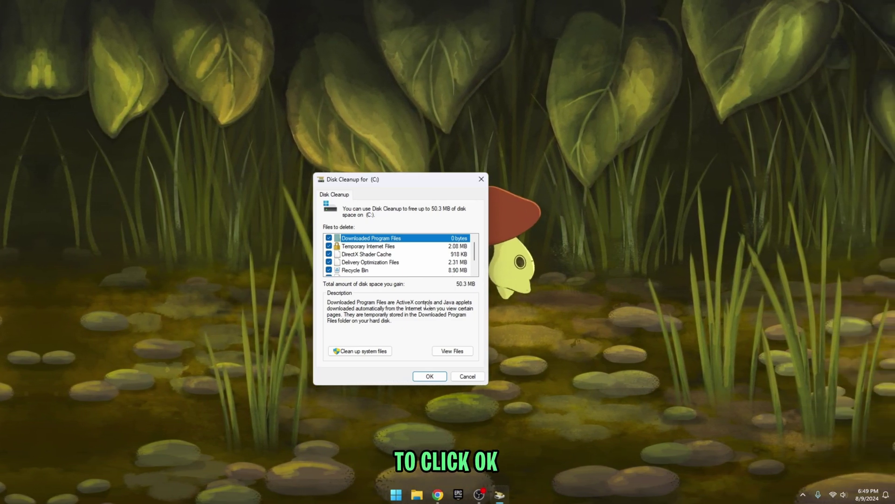
{"action": "left_click", "coordinate": [429, 376]}
{"action": "left_click", "coordinate": [460, 255]}
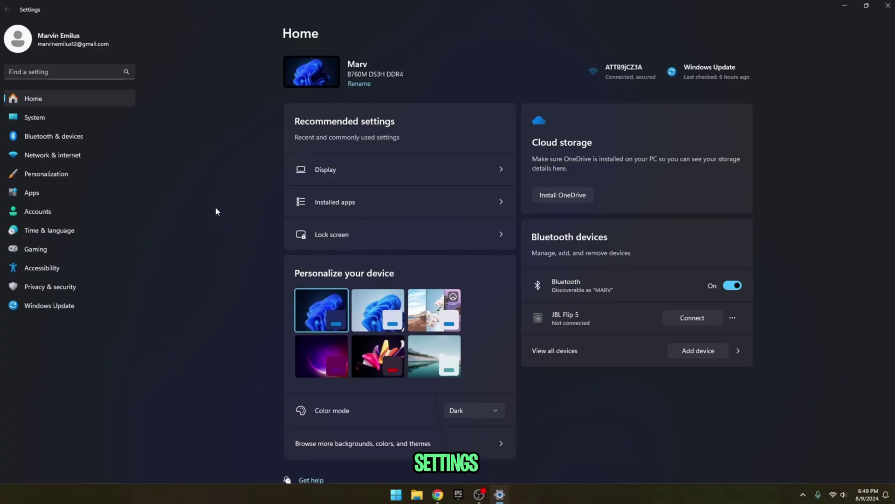
Browse the 71 installed apps sorted from largest to smallest in Apps settings.
{"action": "left_click", "coordinate": [92, 202]}
{"action": "left_click", "coordinate": [318, 71]}
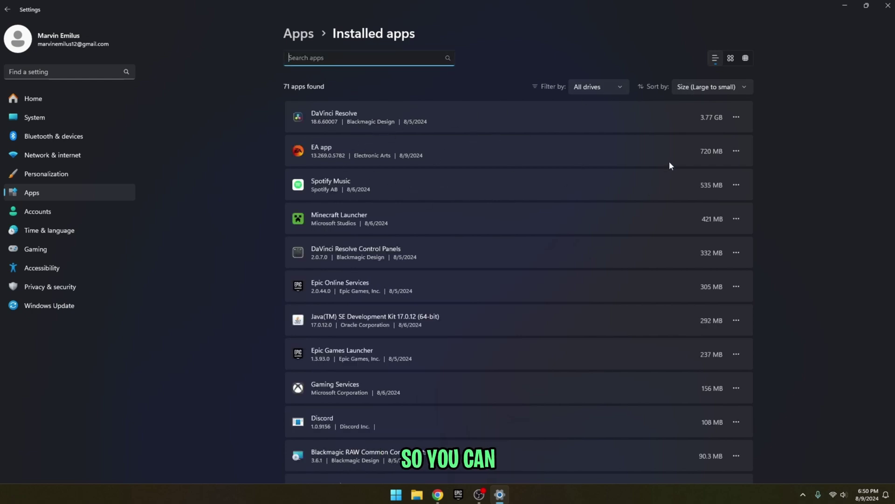
{"action": "scroll", "coordinate": [796, 191], "scroll_direction": "down", "scroll_amount": 7}
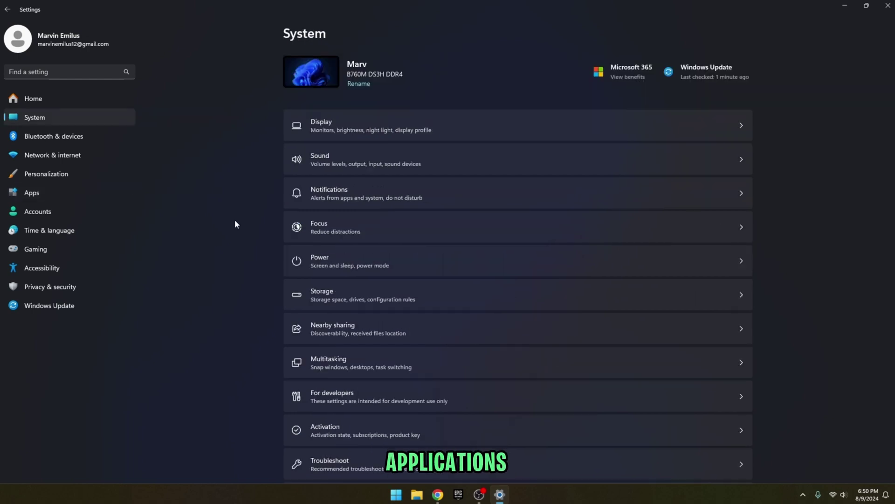
Go to the Storage page under System settings.
{"action": "left_click", "coordinate": [332, 296]}
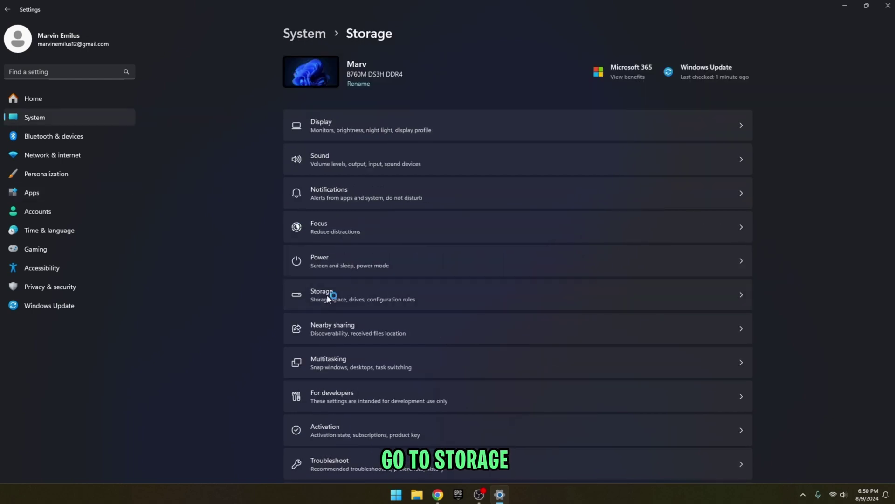